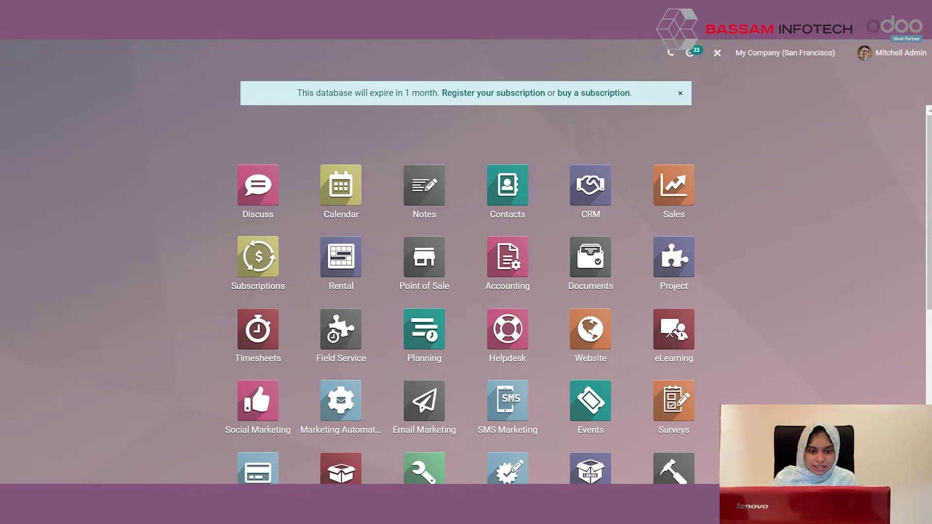
Open Email Marketing and view the 11 Mailing List Contacts
{"action": "type", "text": "ema"}
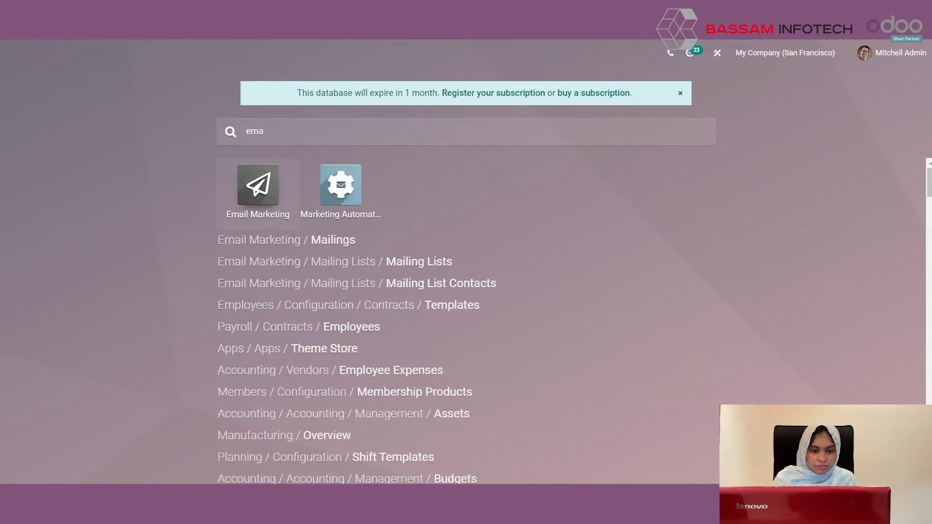
{"action": "left_click", "coordinate": [263, 204]}
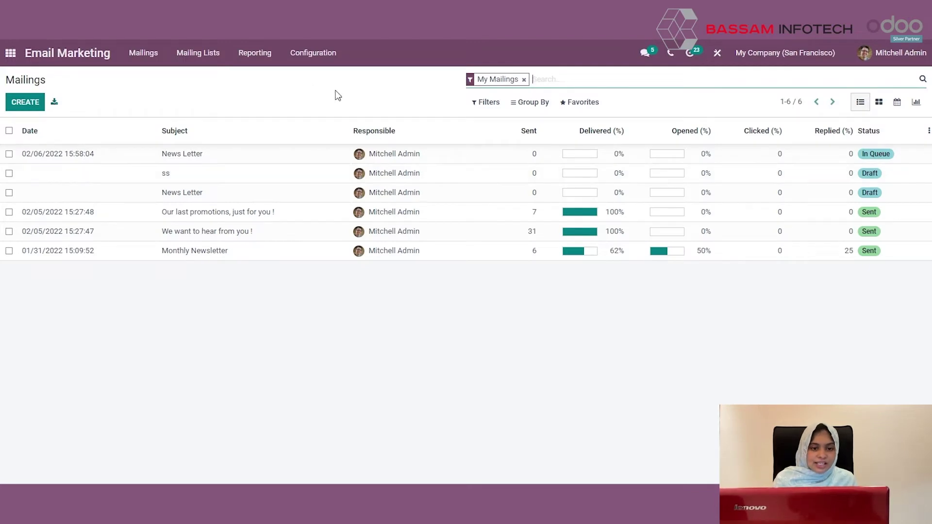
{"action": "left_click", "coordinate": [221, 61]}
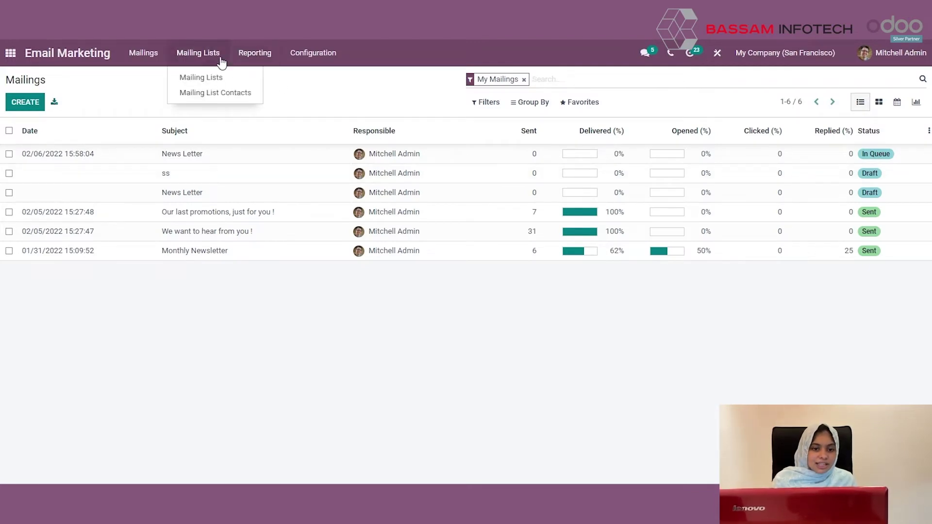
{"action": "left_click", "coordinate": [259, 97]}
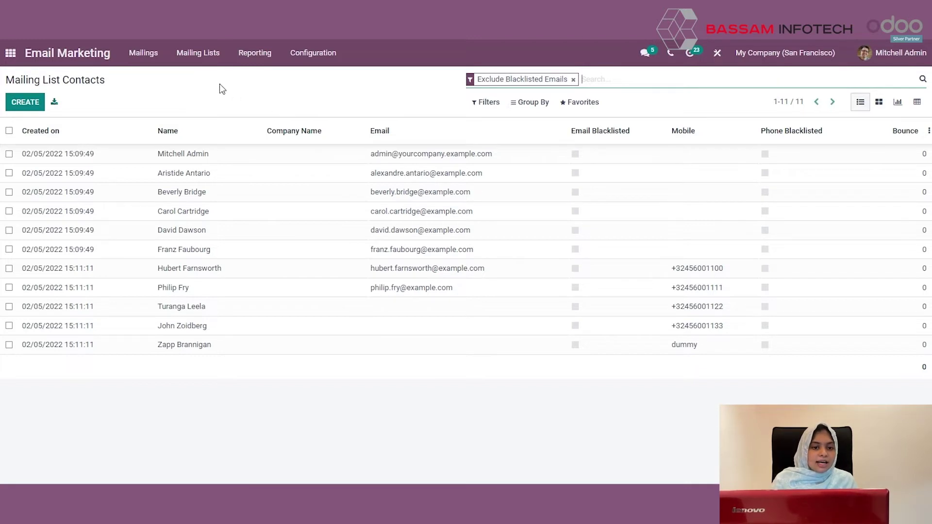
{"action": "left_click", "coordinate": [214, 57]}
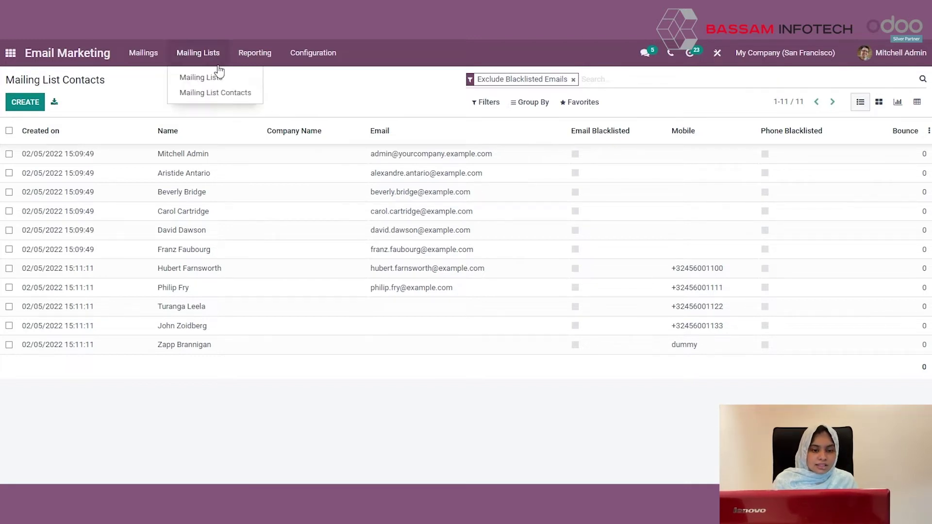
Review the three mailing lists, return to Mailings and start a new mailing
{"action": "left_click", "coordinate": [222, 77]}
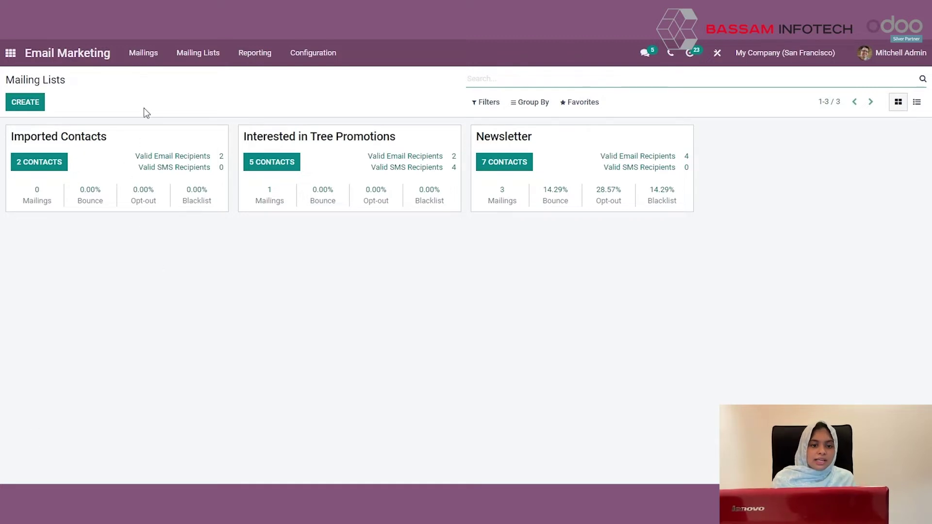
{"action": "left_click", "coordinate": [157, 67]}
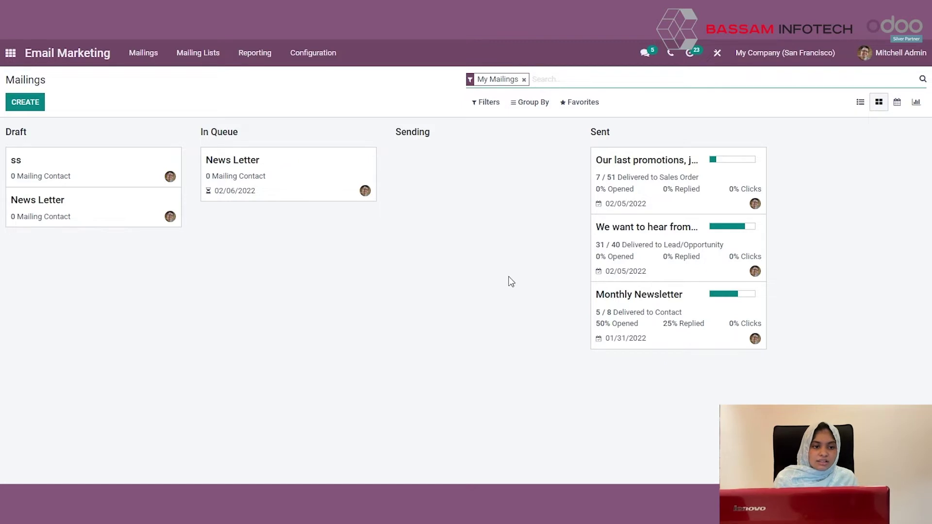
{"action": "left_click", "coordinate": [40, 109]}
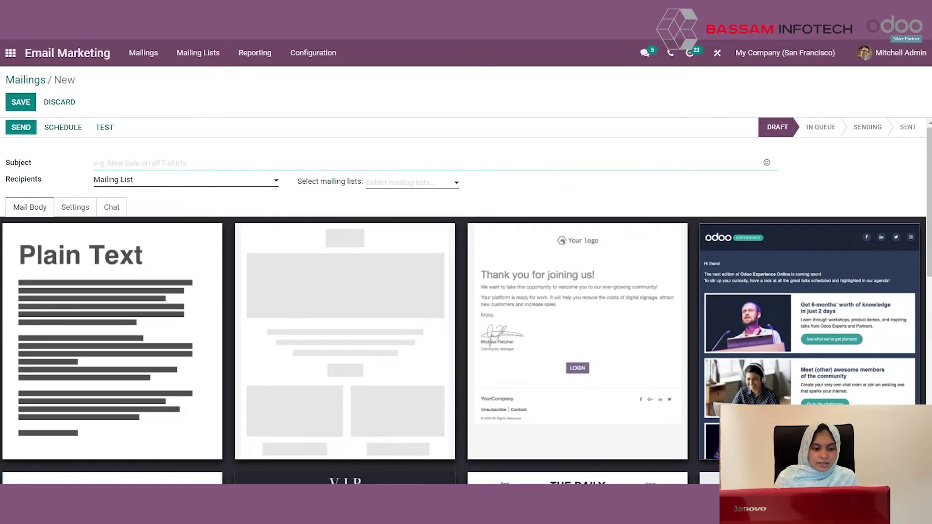
Give the mailing the subject 'News Letter' and address it to the Newsletter (7) list
{"action": "type", "text": "New"}
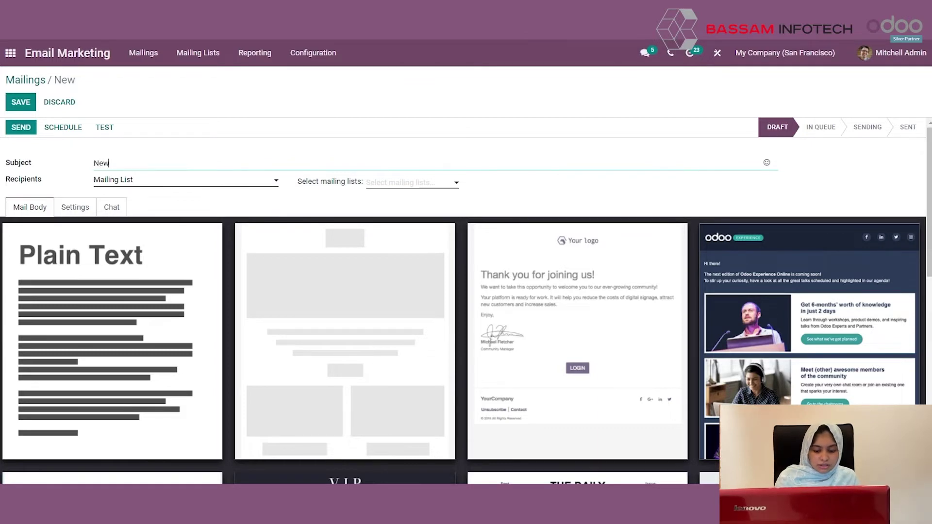
{"action": "type", "text": "s Le"}
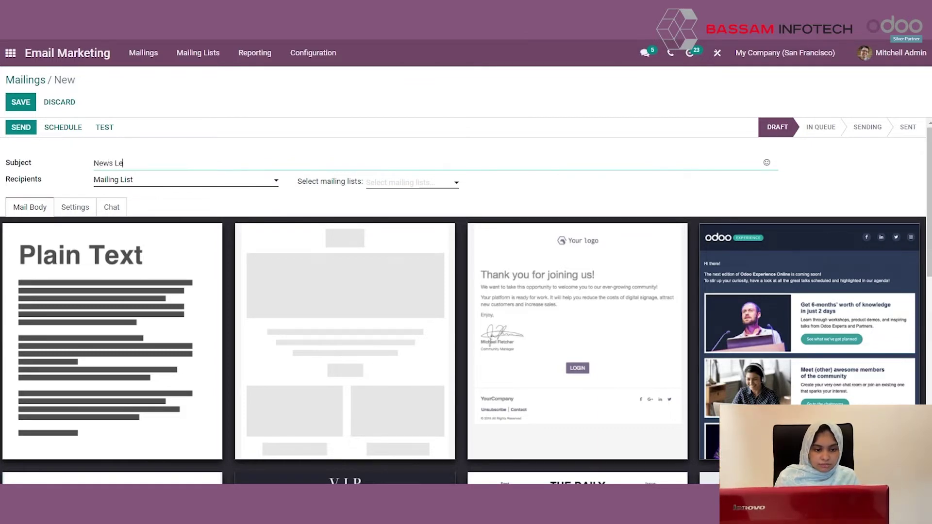
{"action": "type", "text": "tter"}
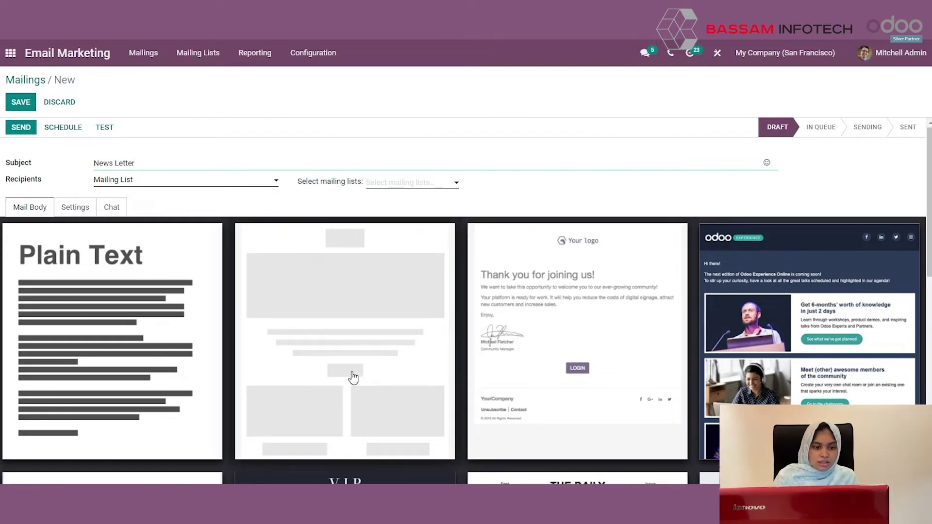
{"action": "left_click", "coordinate": [176, 185]}
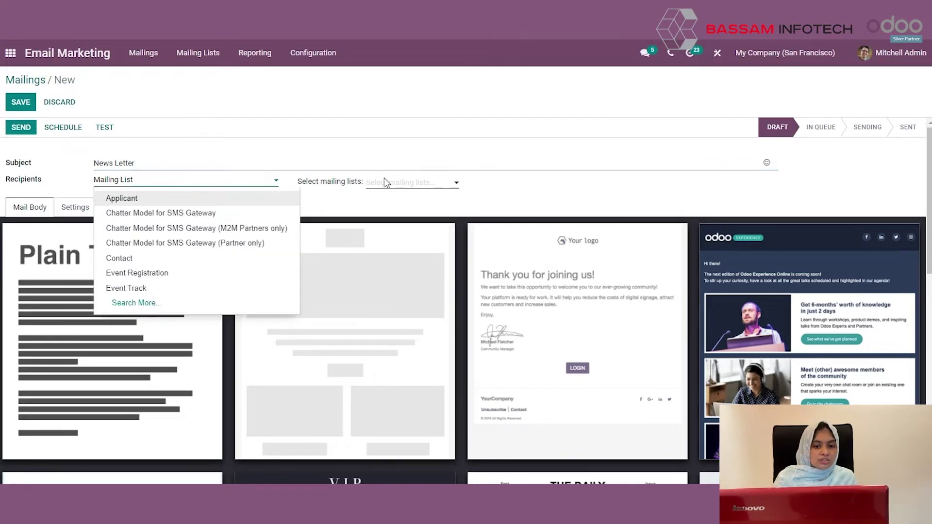
{"action": "left_click", "coordinate": [395, 184]}
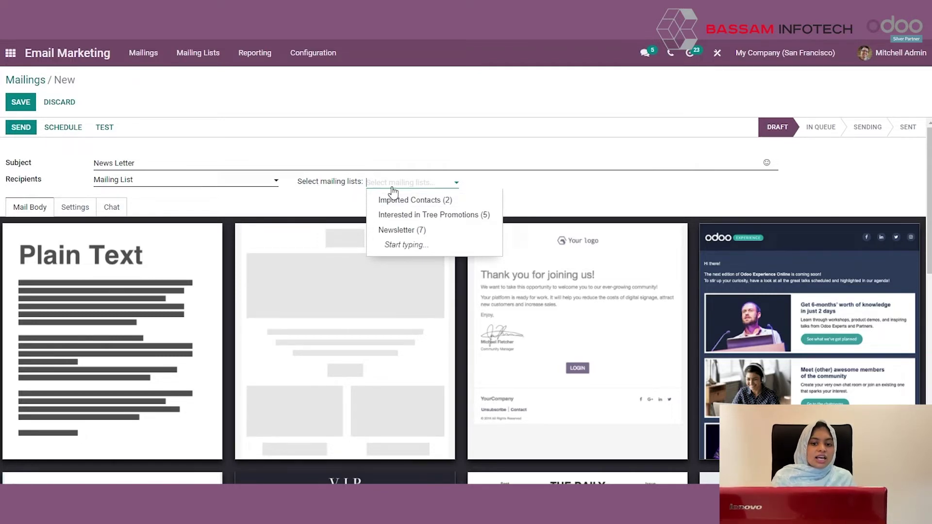
{"action": "left_click", "coordinate": [414, 231]}
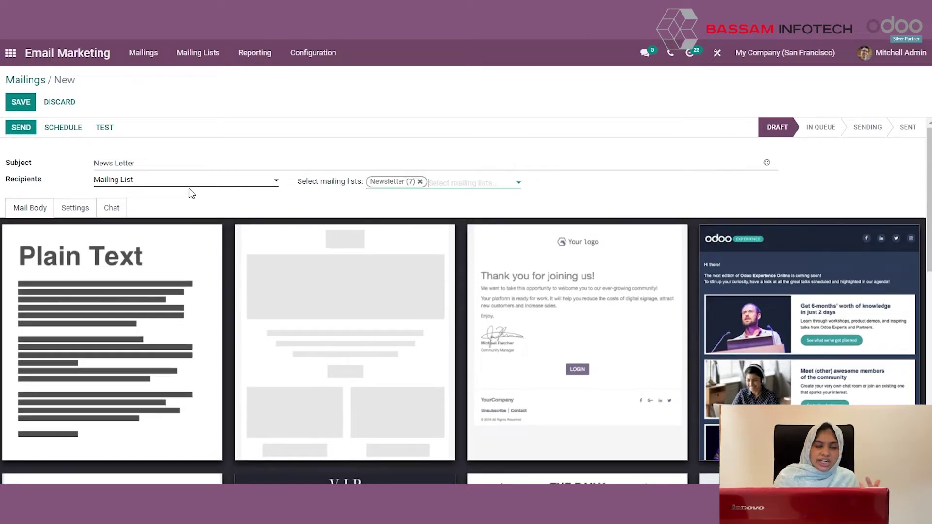
{"action": "left_click", "coordinate": [192, 183]}
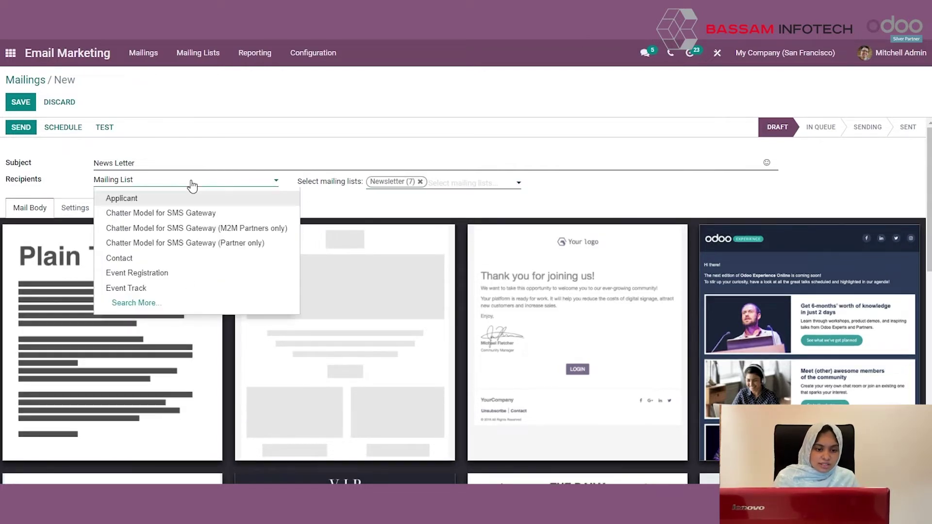
{"action": "left_click", "coordinate": [202, 258]}
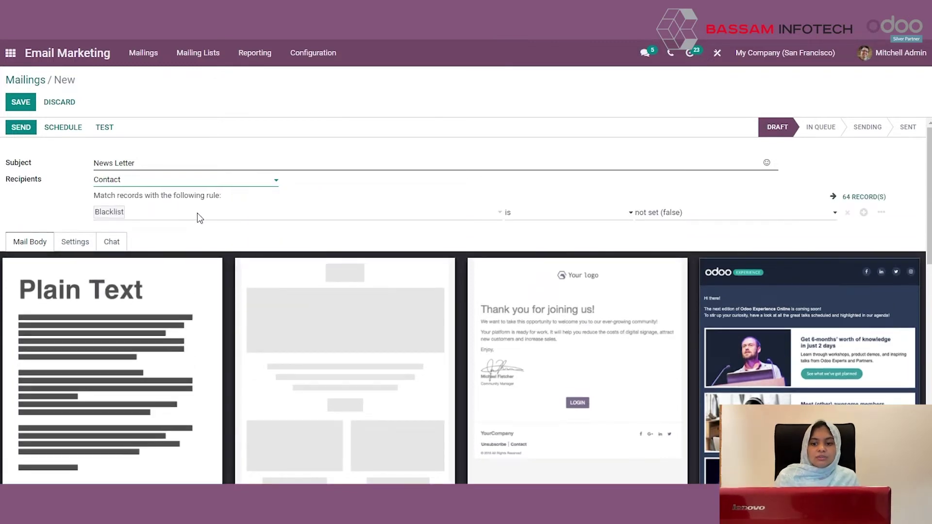
{"action": "left_click", "coordinate": [167, 217]}
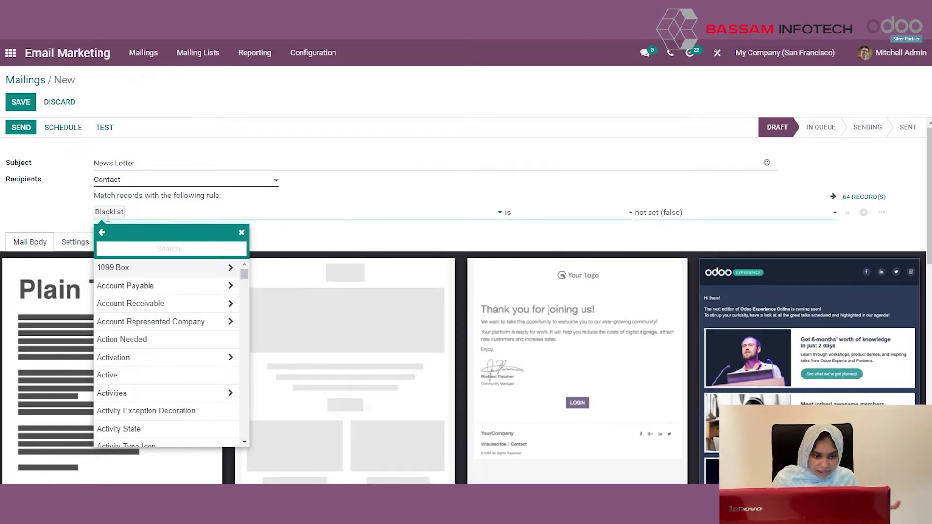
{"action": "scroll", "coordinate": [135, 327], "scroll_direction": "down", "scroll_amount": 2}
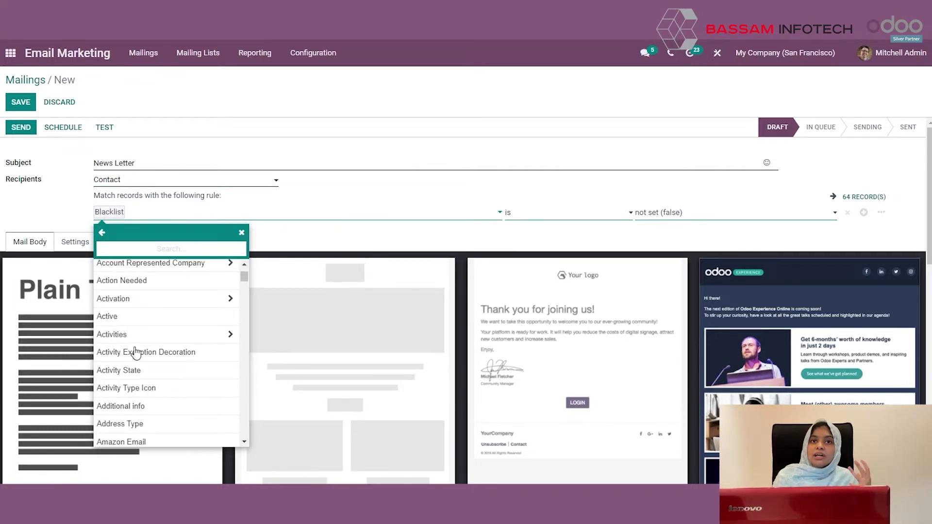
{"action": "scroll", "coordinate": [156, 335], "scroll_direction": "down", "scroll_amount": 10}
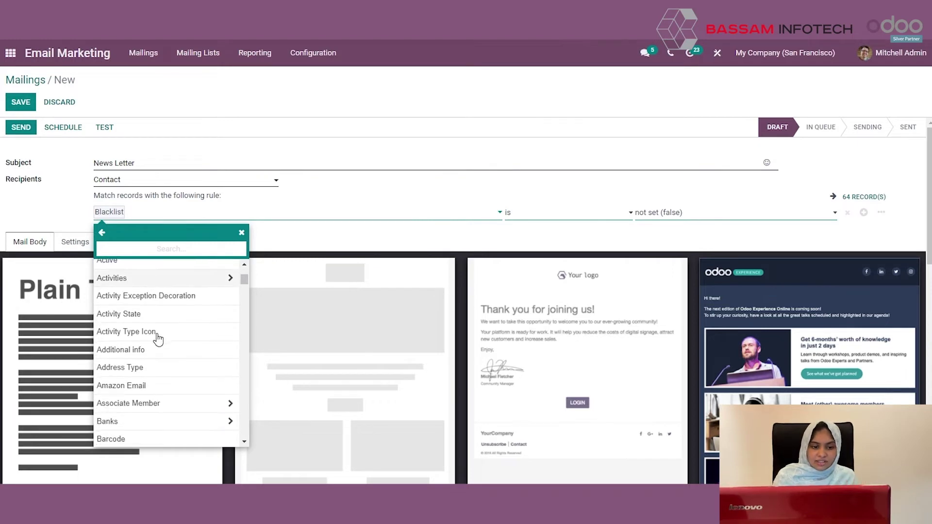
{"action": "scroll", "coordinate": [210, 279], "scroll_direction": "up", "scroll_amount": 10}
{"action": "left_click", "coordinate": [327, 201]}
{"action": "left_click", "coordinate": [241, 189]}
{"action": "type", "text": "ma"}
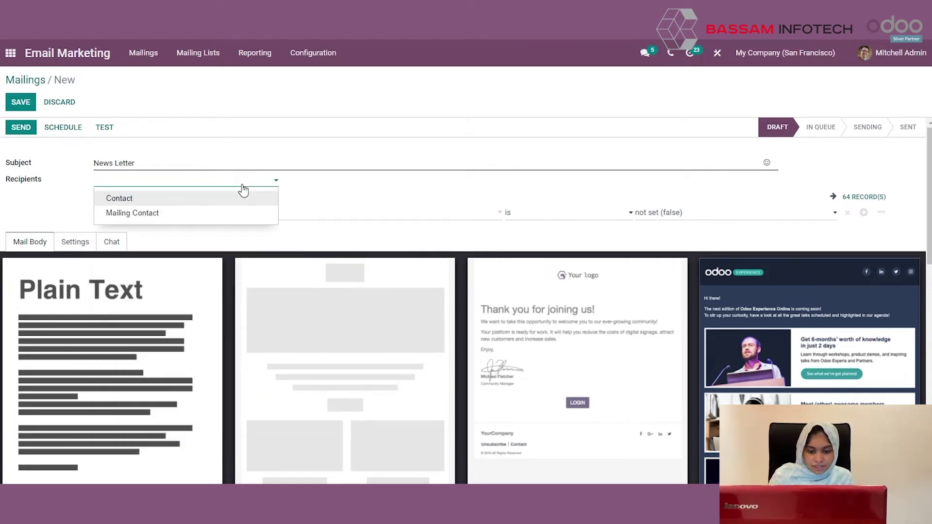
{"action": "type", "text": "il"}
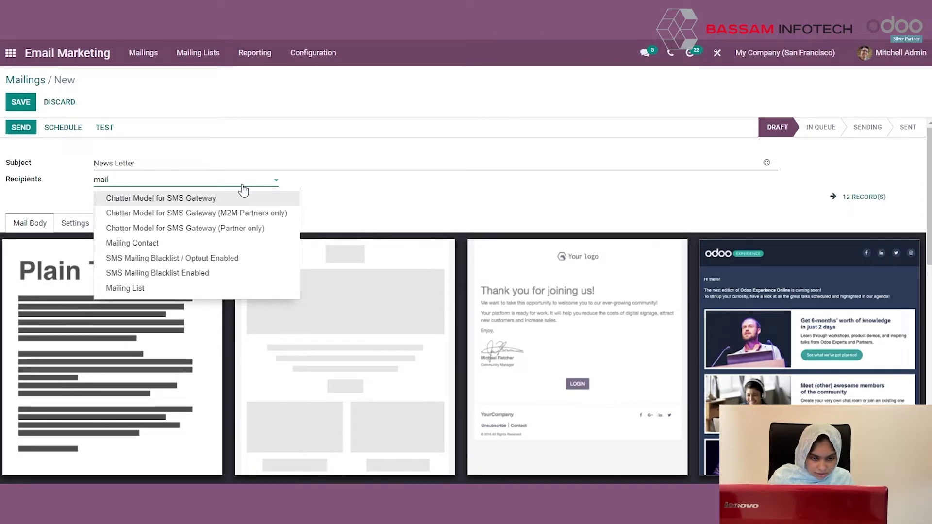
{"action": "left_click", "coordinate": [125, 288]}
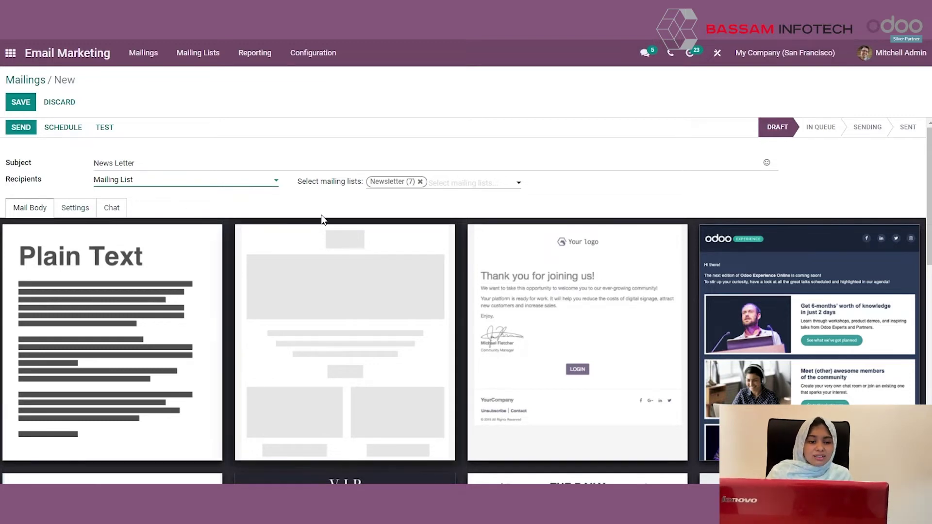
Apply the wireframe mail body layout, review sender settings, and save the News Letter mailing
{"action": "scroll", "coordinate": [344, 292], "scroll_direction": "down", "scroll_amount": 8}
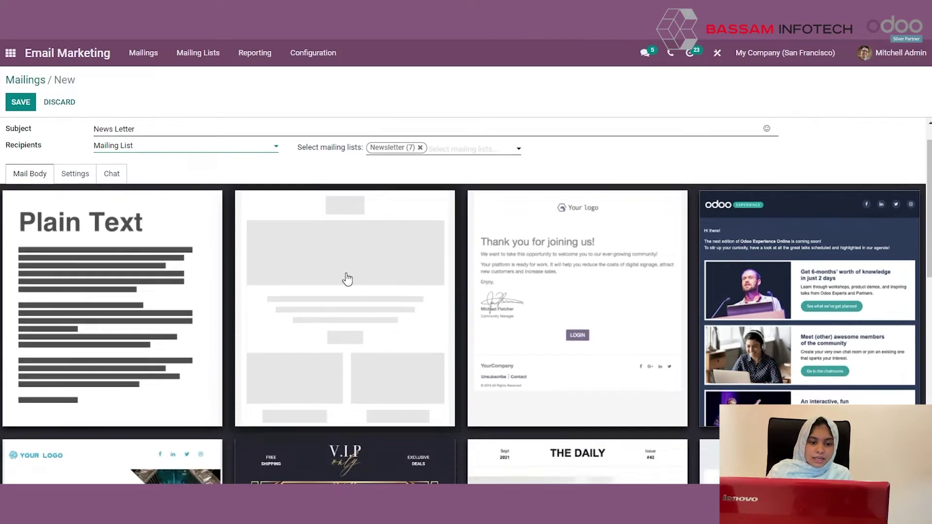
{"action": "scroll", "coordinate": [352, 325], "scroll_direction": "up", "scroll_amount": 6}
{"action": "scroll", "coordinate": [350, 322], "scroll_direction": "up", "scroll_amount": 2}
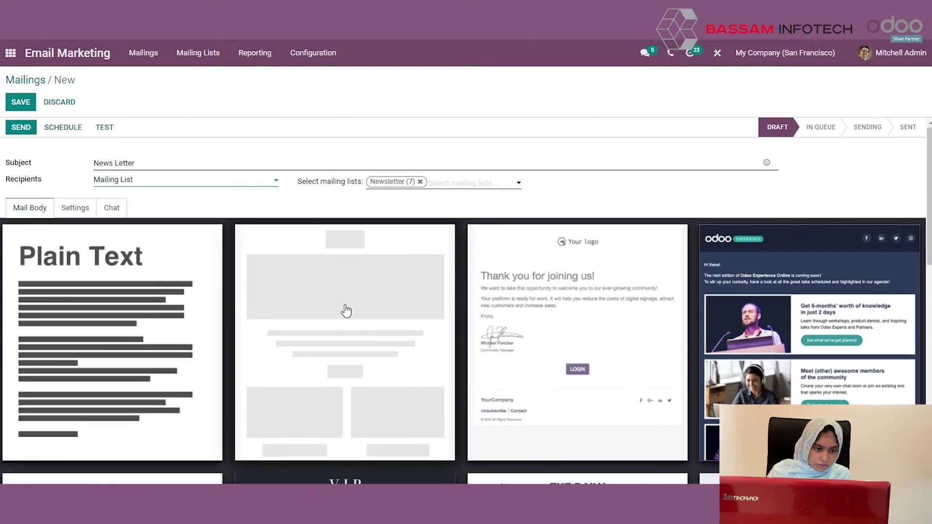
{"action": "left_click", "coordinate": [317, 309]}
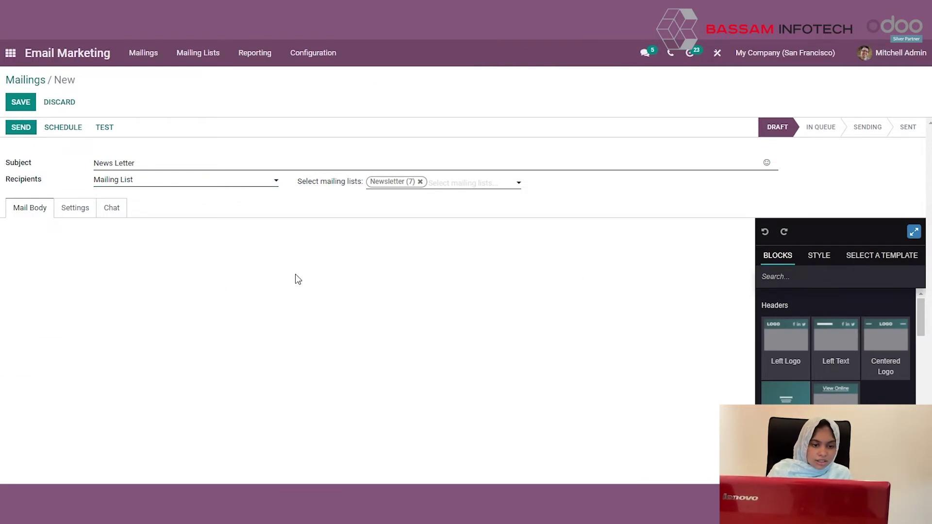
{"action": "left_click", "coordinate": [85, 216]}
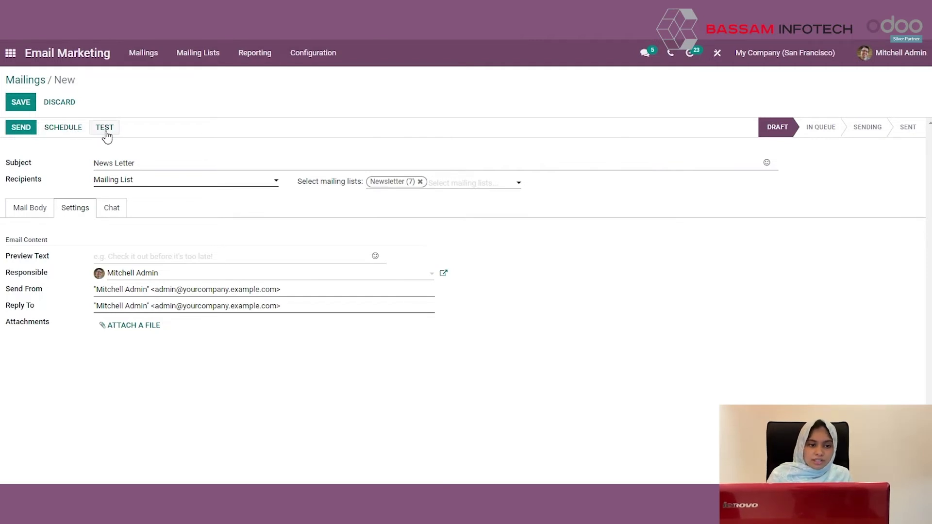
{"action": "left_click", "coordinate": [28, 109]}
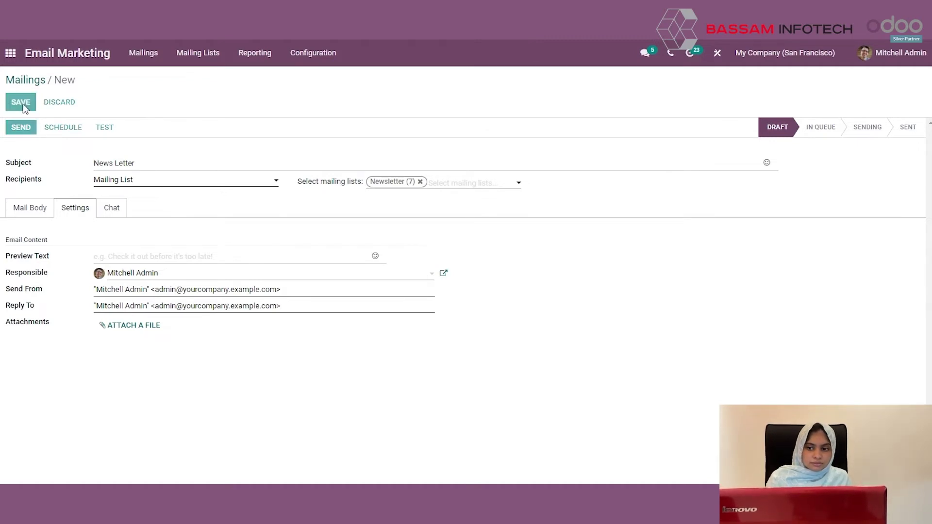
Set the mailing's scheduled send date to 6 February 2022 (02/06/2022 16:12:23)
{"action": "left_click", "coordinate": [65, 131]}
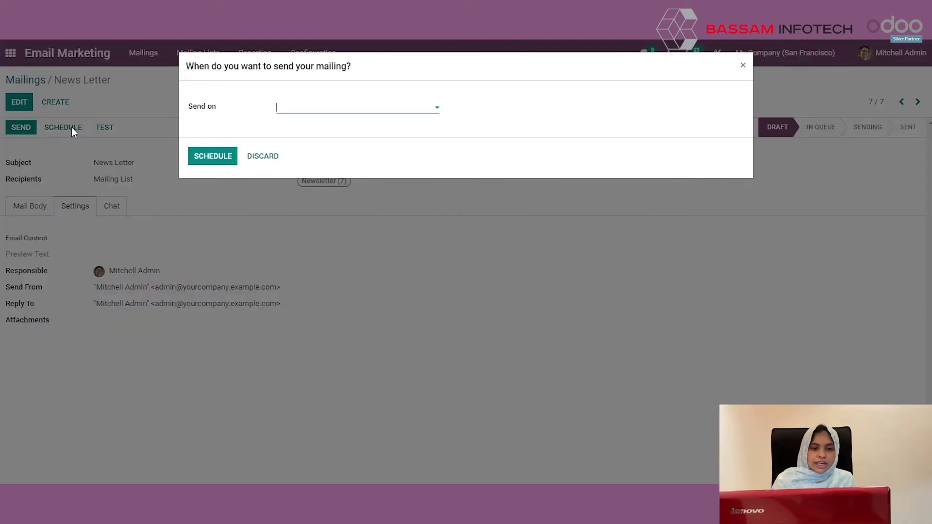
{"action": "left_click", "coordinate": [353, 110]}
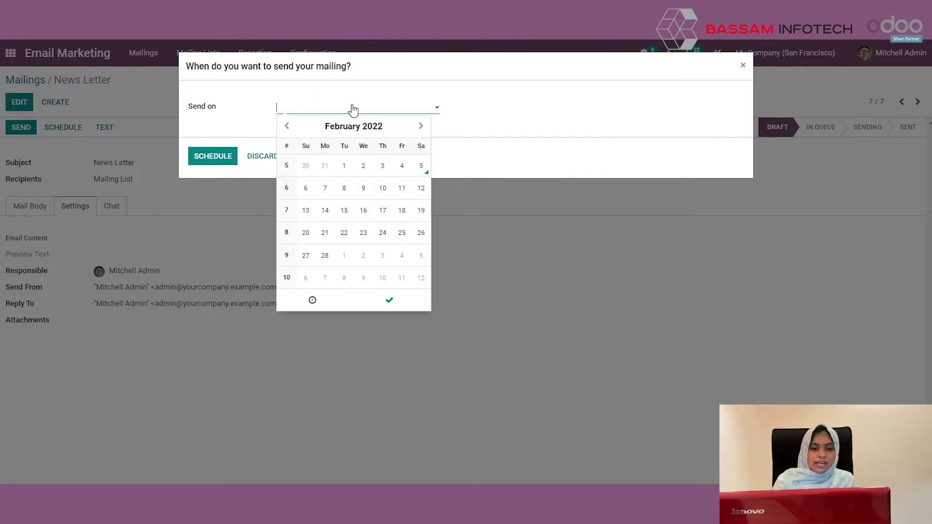
{"action": "left_click", "coordinate": [306, 188]}
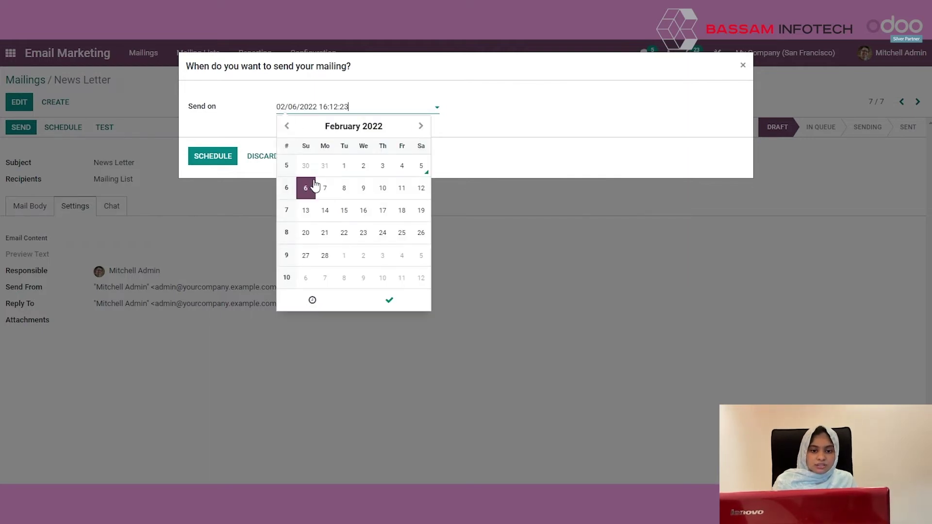
{"action": "left_click", "coordinate": [463, 130]}
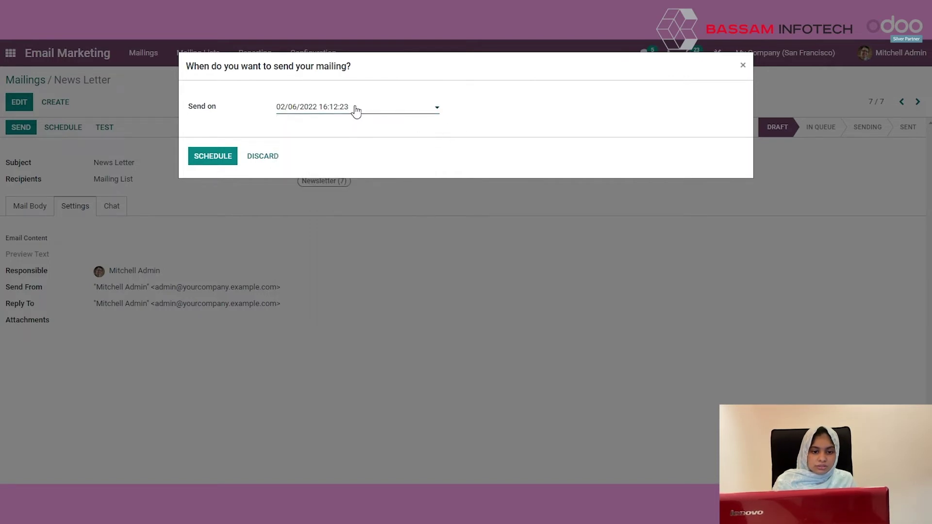
Confirm the schedule so News Letter is queued for 02/06/2022 16:12:23
{"action": "left_click", "coordinate": [213, 156]}
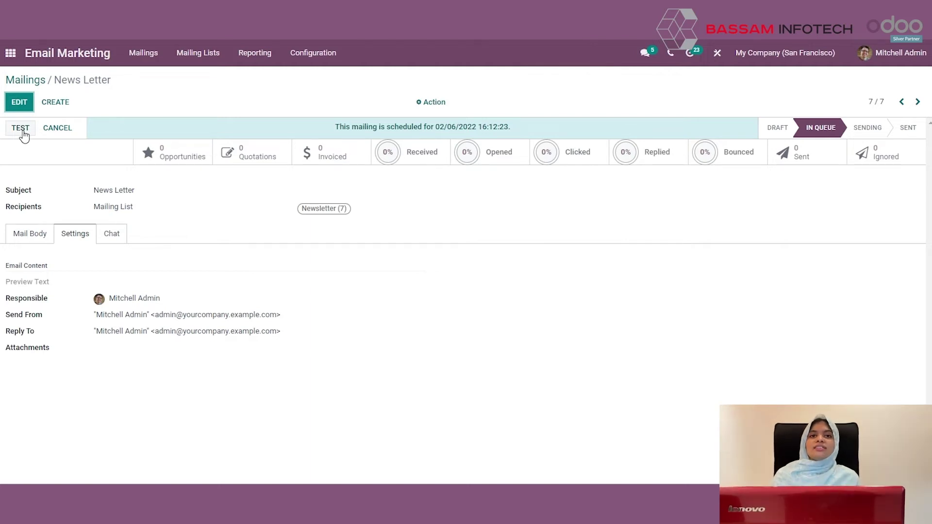
Enable Mailing Campaigns in the Email Marketing settings and save
{"action": "left_click", "coordinate": [321, 64]}
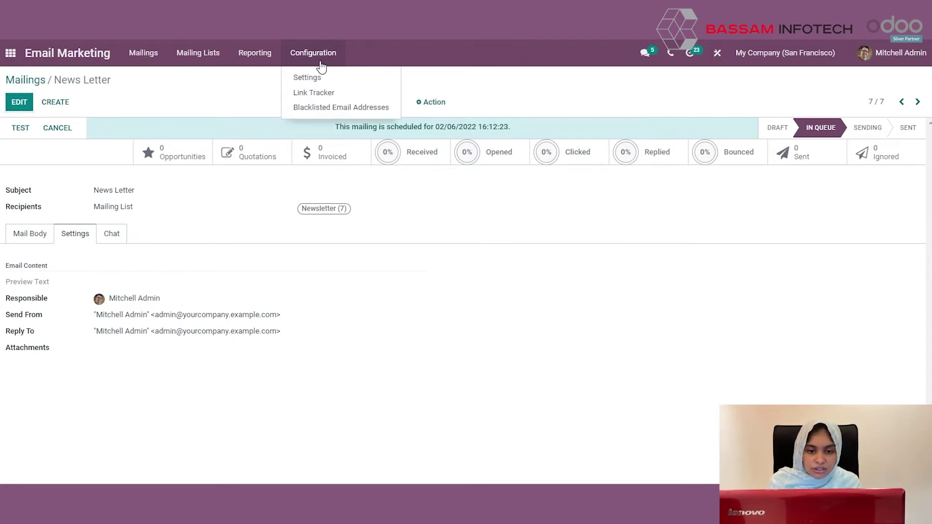
{"action": "left_click", "coordinate": [379, 82]}
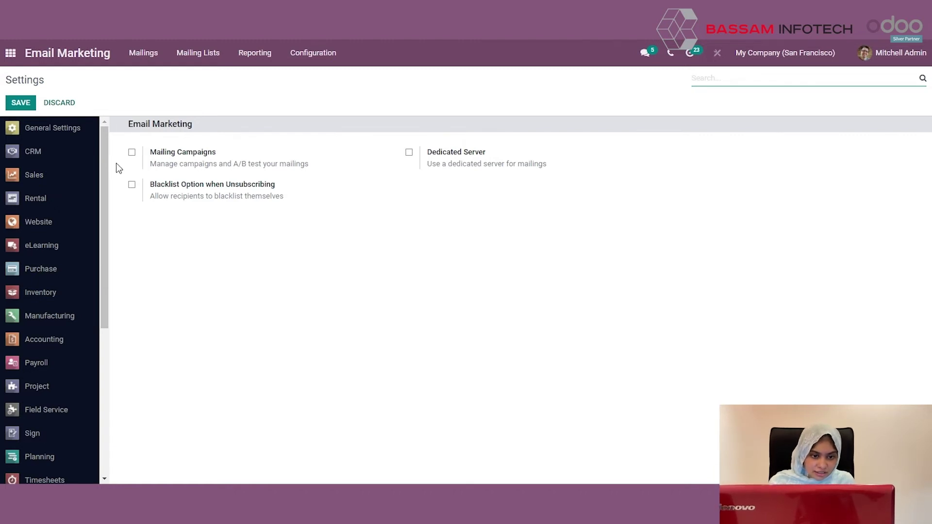
{"action": "left_click", "coordinate": [131, 153]}
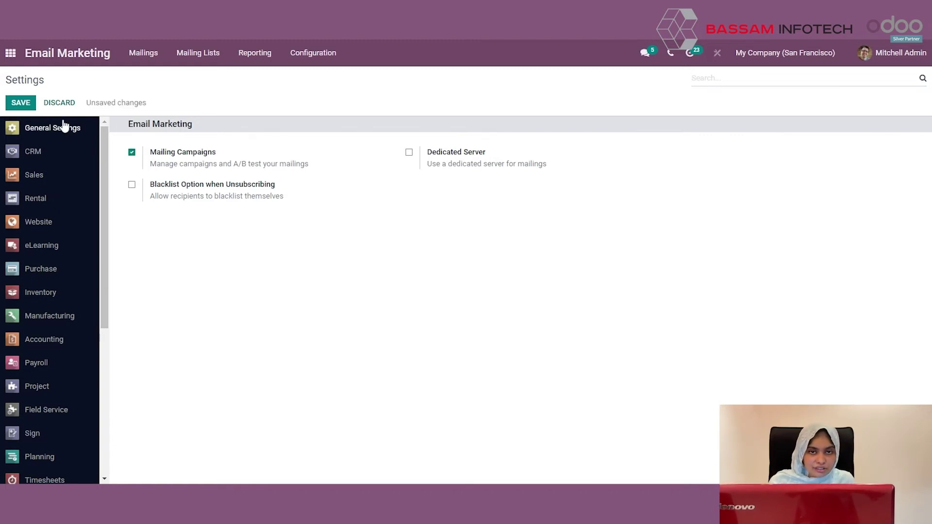
{"action": "left_click", "coordinate": [20, 103]}
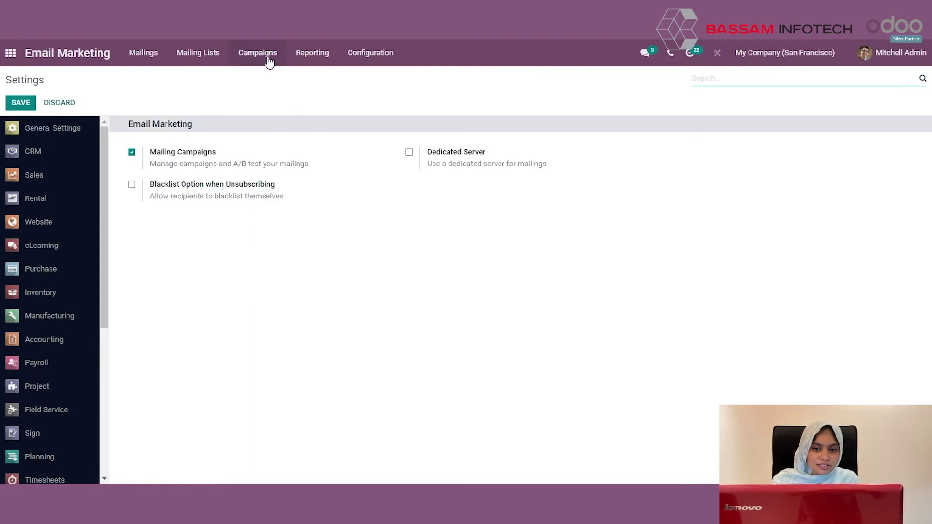
Open the Job Campaign record from the Campaigns board
{"action": "left_click", "coordinate": [269, 58]}
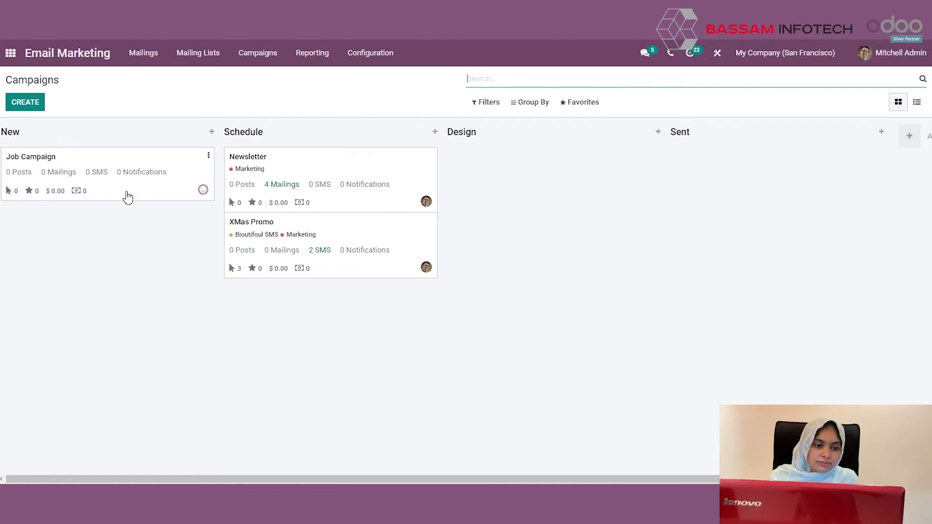
{"action": "left_click", "coordinate": [126, 196]}
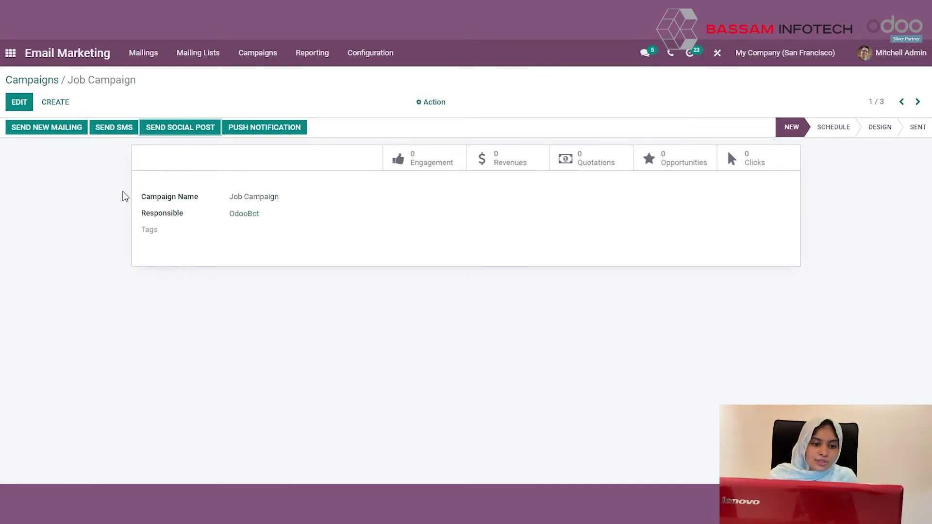
{"action": "left_click", "coordinate": [19, 102]}
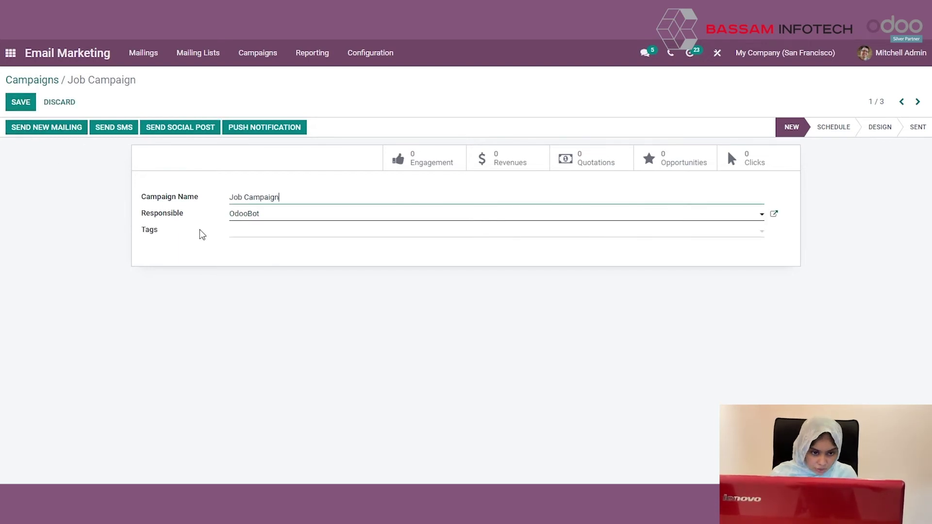
{"action": "left_click", "coordinate": [268, 241]}
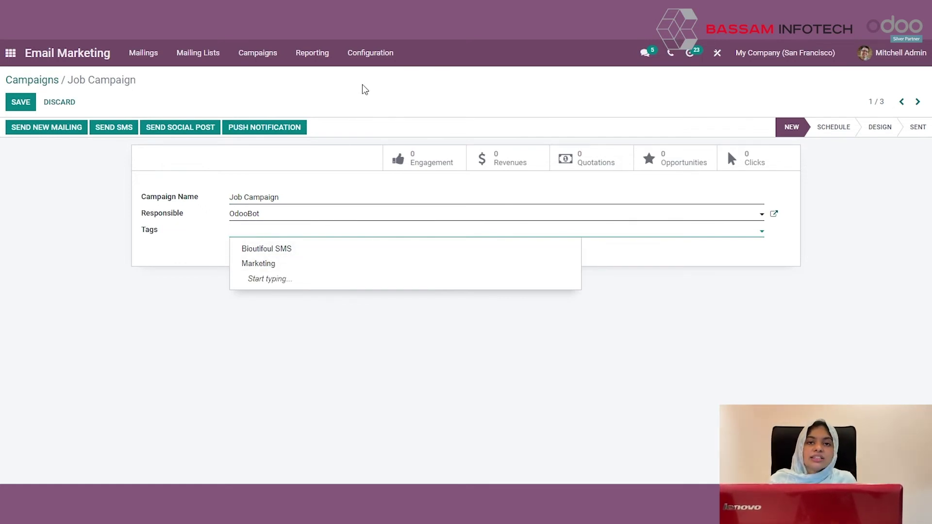
{"action": "left_click", "coordinate": [387, 62]}
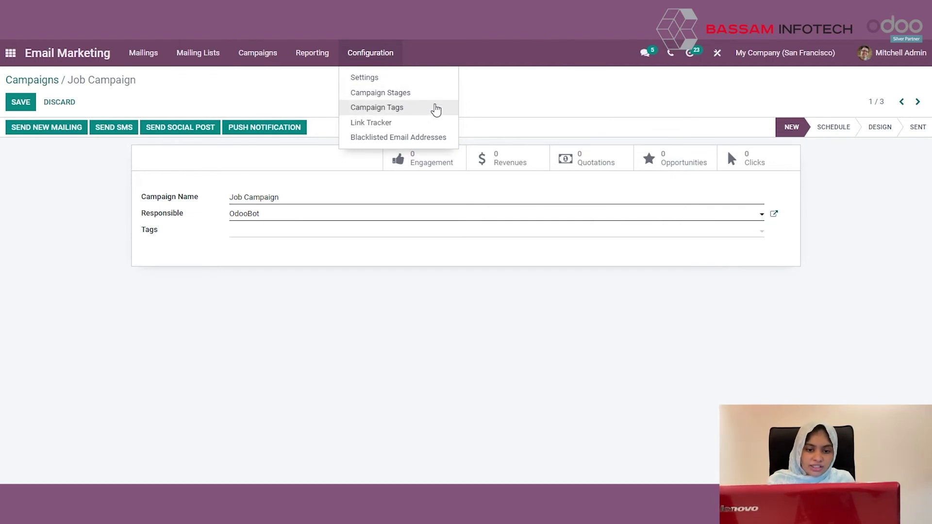
{"action": "left_click", "coordinate": [527, 104]}
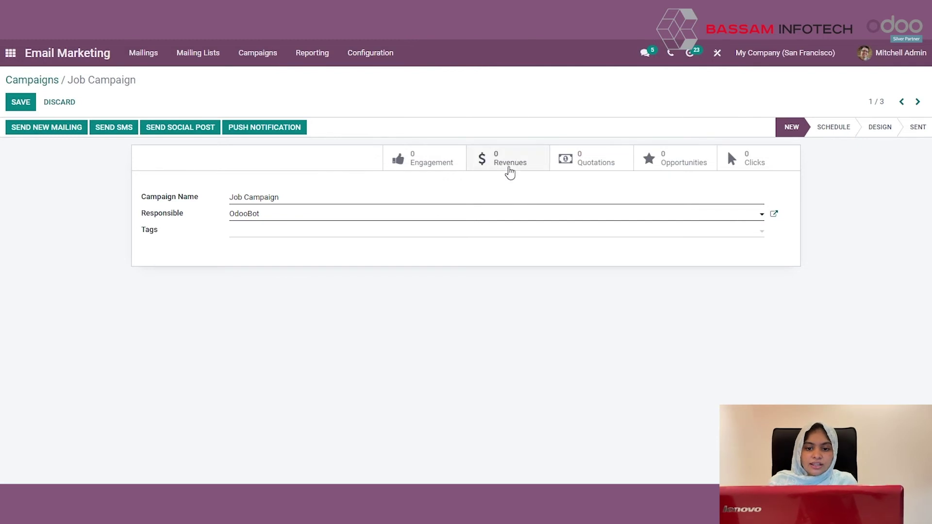
{"action": "left_click", "coordinate": [268, 239]}
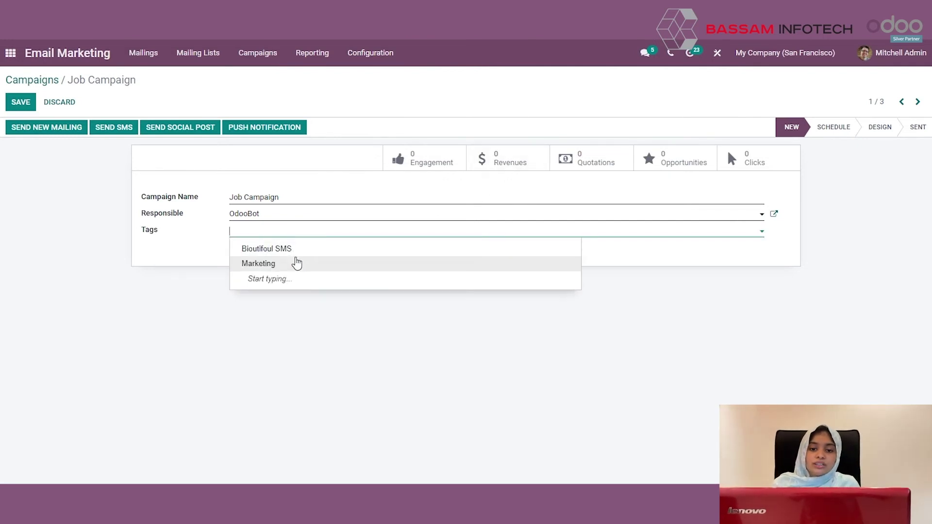
{"action": "left_click", "coordinate": [234, 251]}
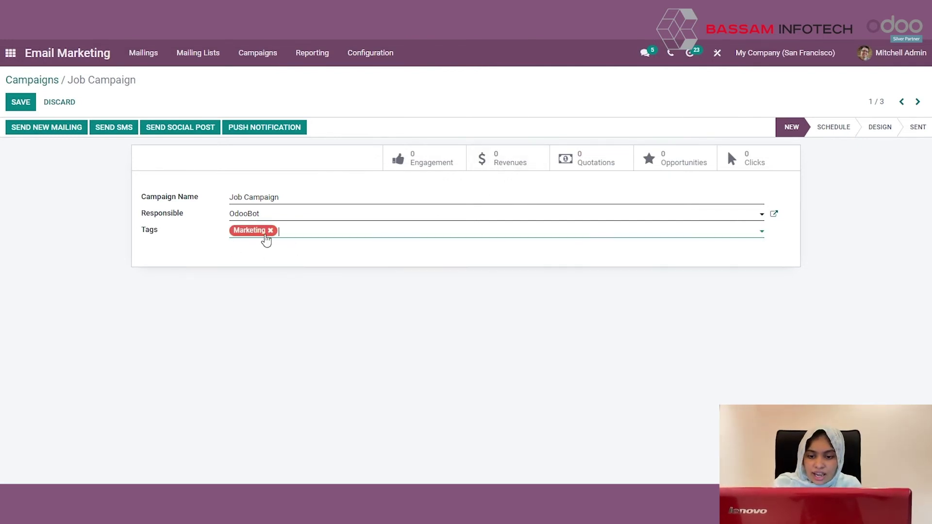
{"action": "left_click", "coordinate": [271, 231]}
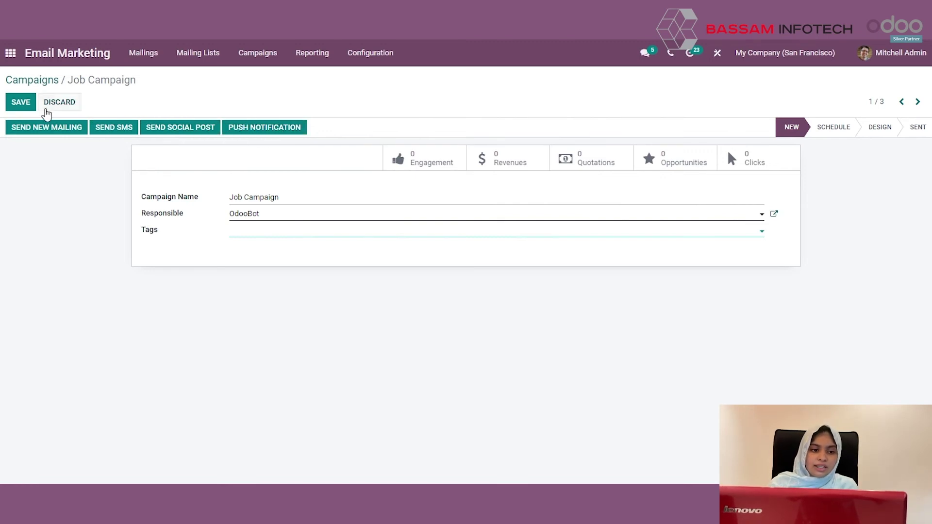
{"action": "left_click", "coordinate": [29, 108]}
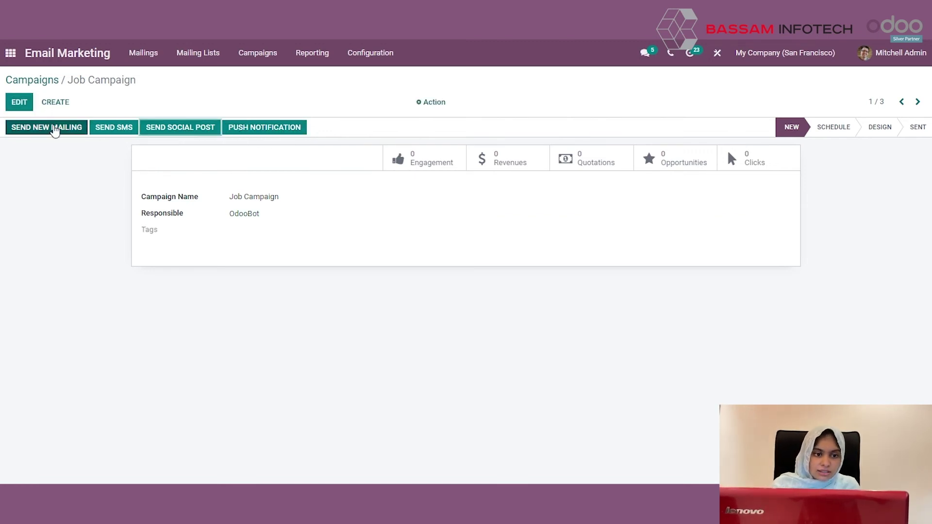
Start a new Job Campaign mailing with subject 'Jo' and view its Settings tab
{"action": "left_click", "coordinate": [52, 128]}
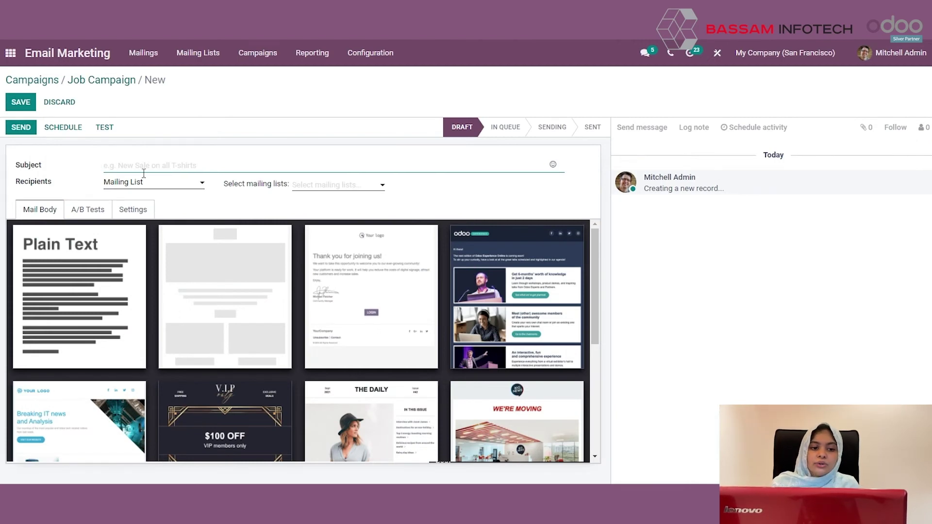
{"action": "type", "text": "Jo"}
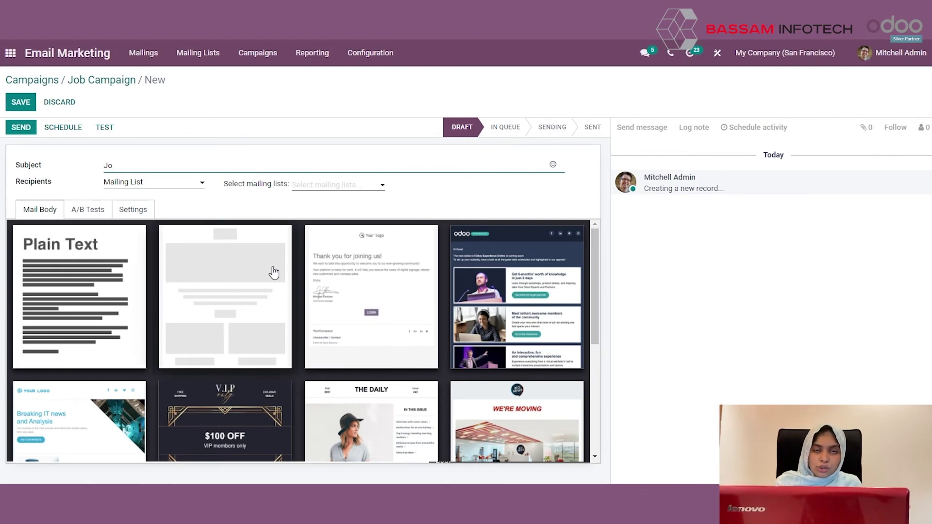
{"action": "left_click", "coordinate": [134, 210]}
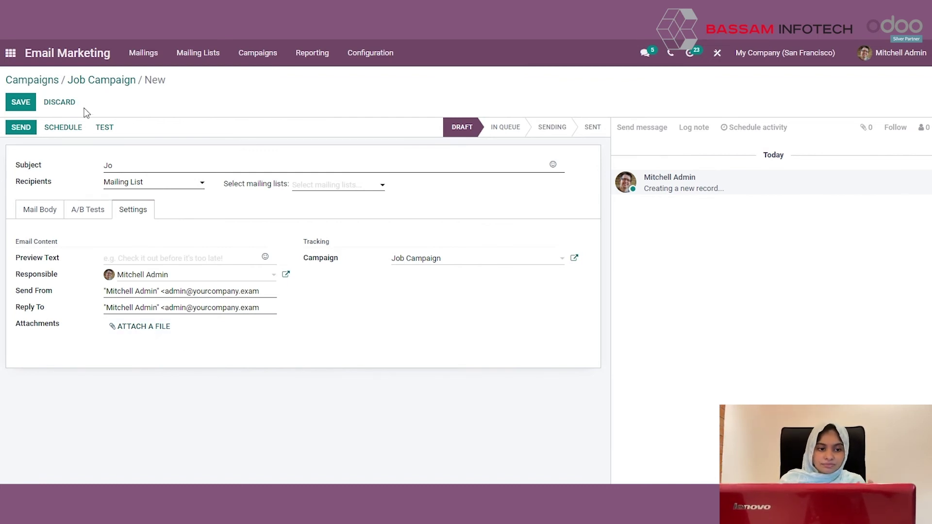
Complete the subject as 'Job', target the Newsletter (7) list, and save the mailing
{"action": "left_click", "coordinate": [117, 130]}
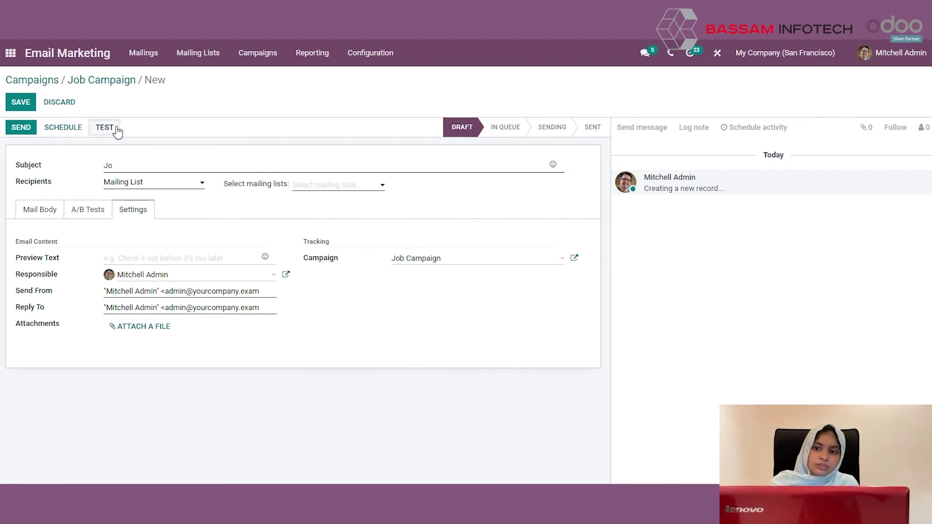
{"action": "left_click", "coordinate": [116, 131]}
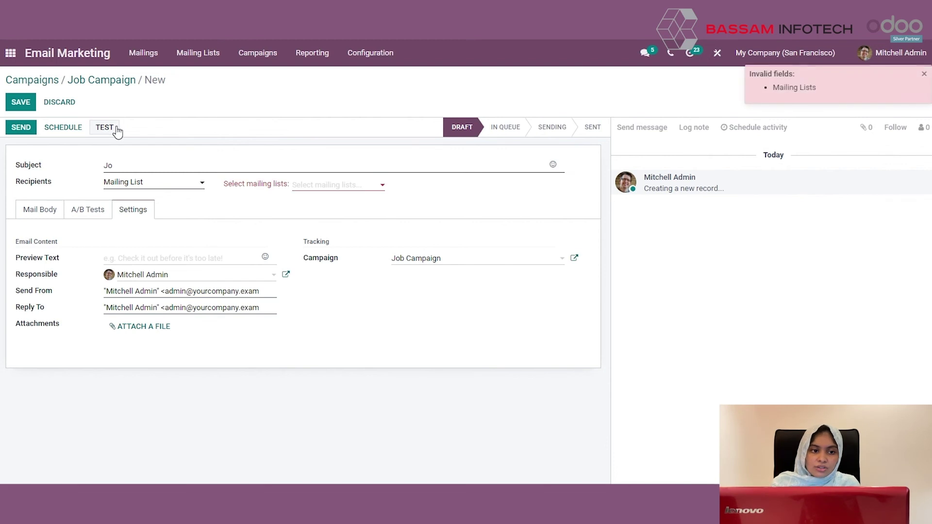
{"action": "left_click", "coordinate": [159, 173]}
{"action": "type", "text": "Job"}
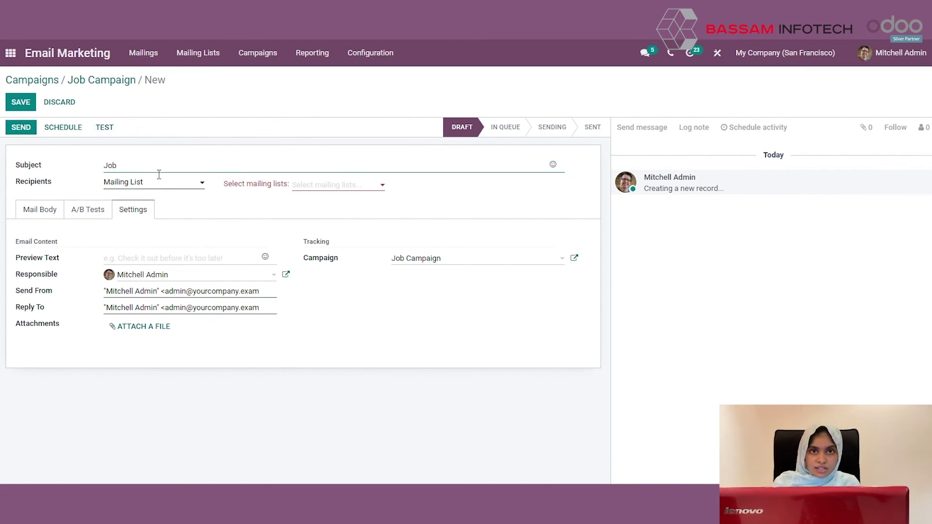
{"action": "left_click", "coordinate": [313, 187]}
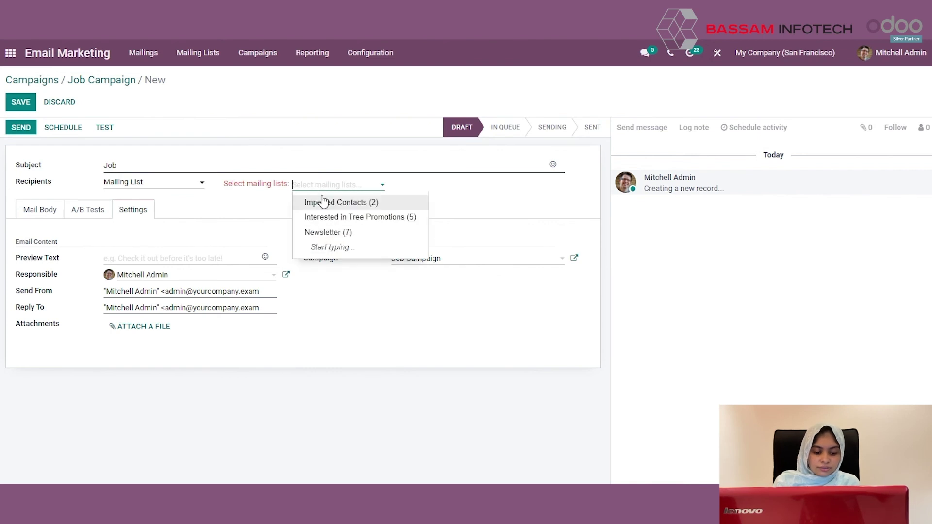
{"action": "left_click", "coordinate": [357, 234]}
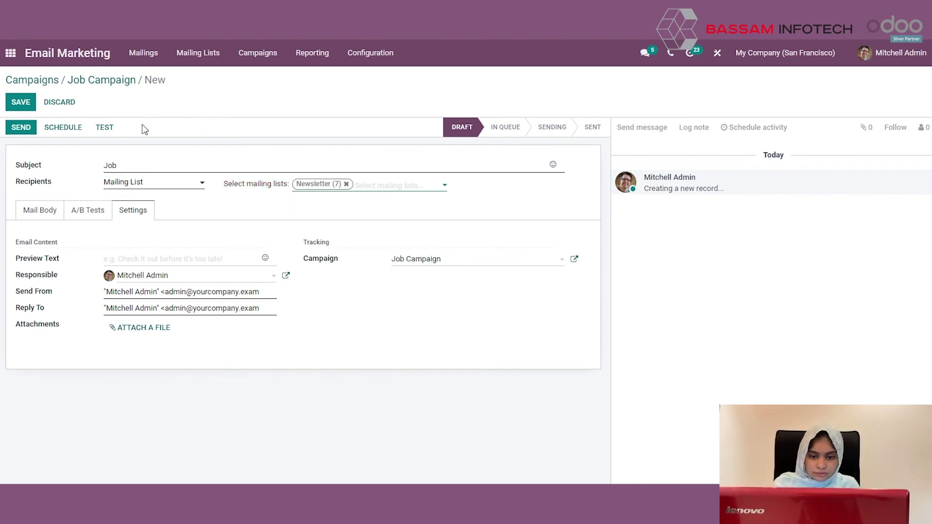
{"action": "left_click", "coordinate": [25, 102]}
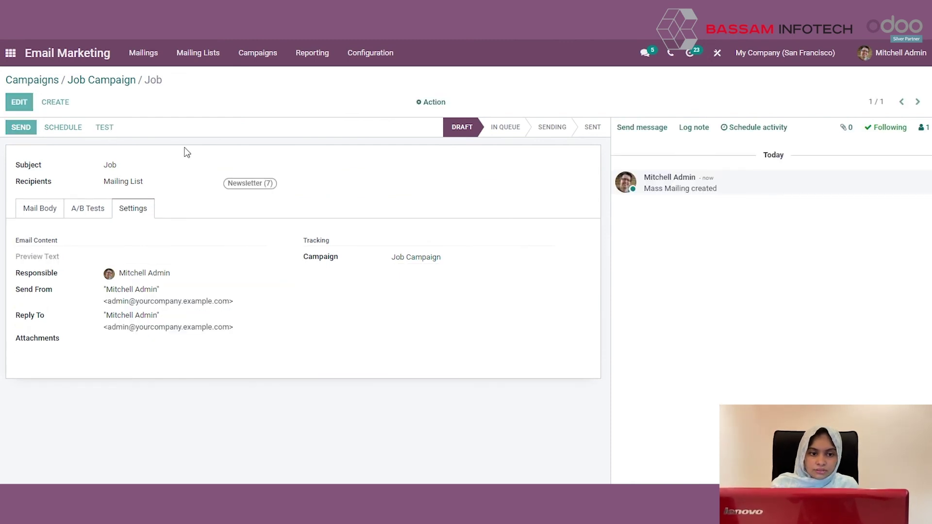
Send a test of the Job mailing to the admin's default address
{"action": "key", "text": "alt+t"}
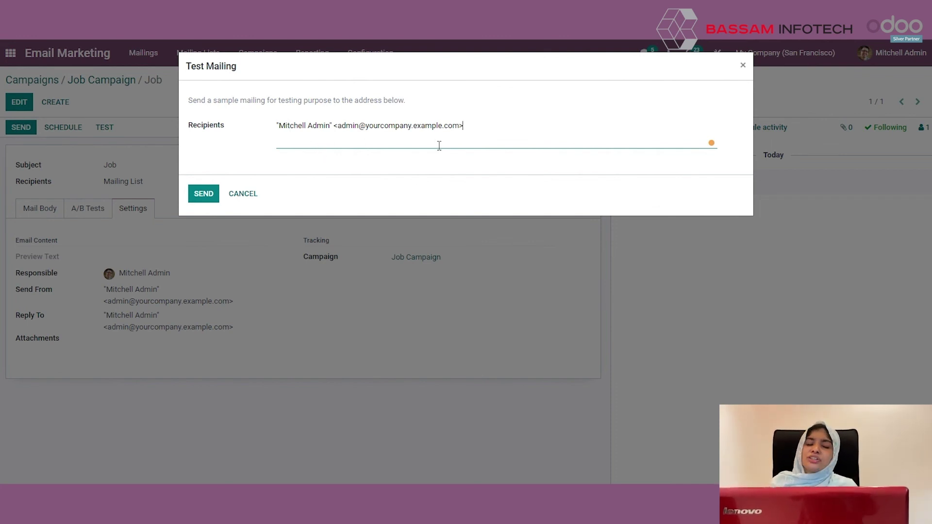
{"action": "left_click", "coordinate": [202, 193]}
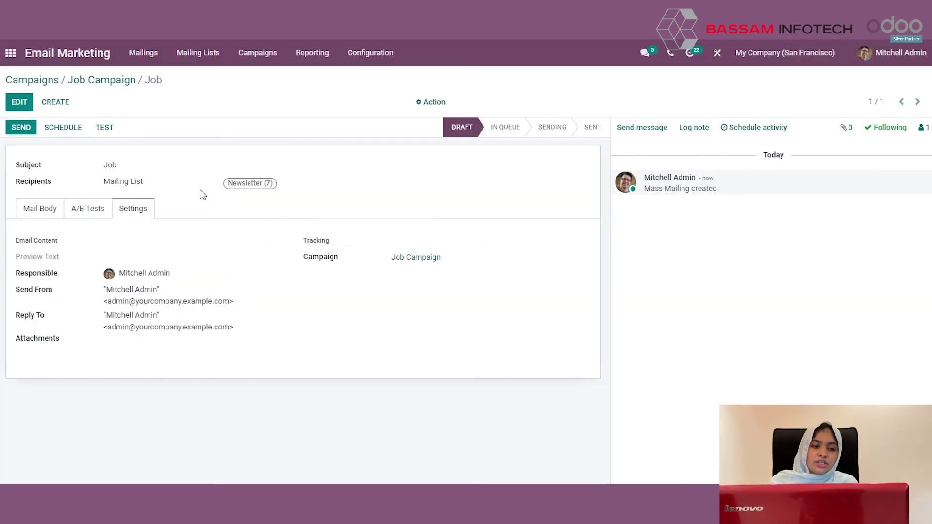